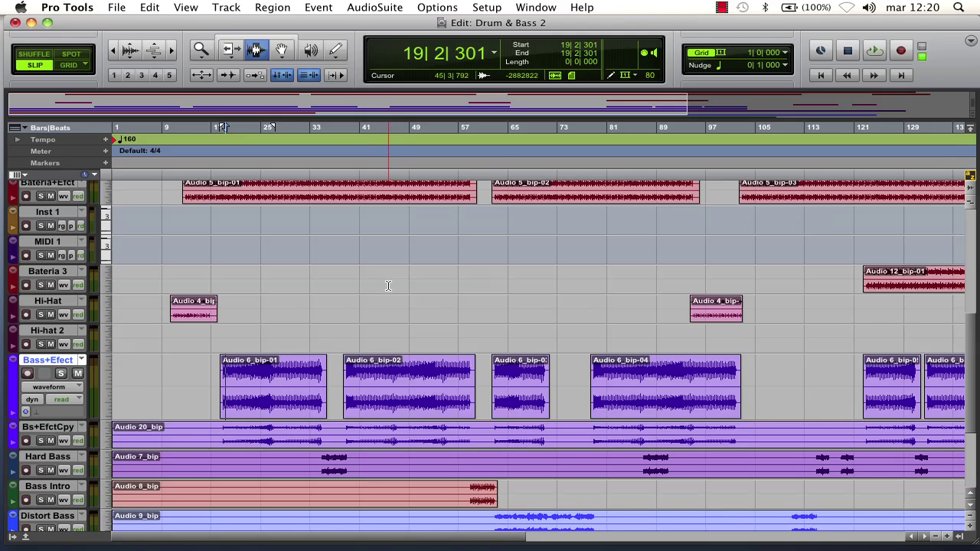
pyautogui.click(375, 7)
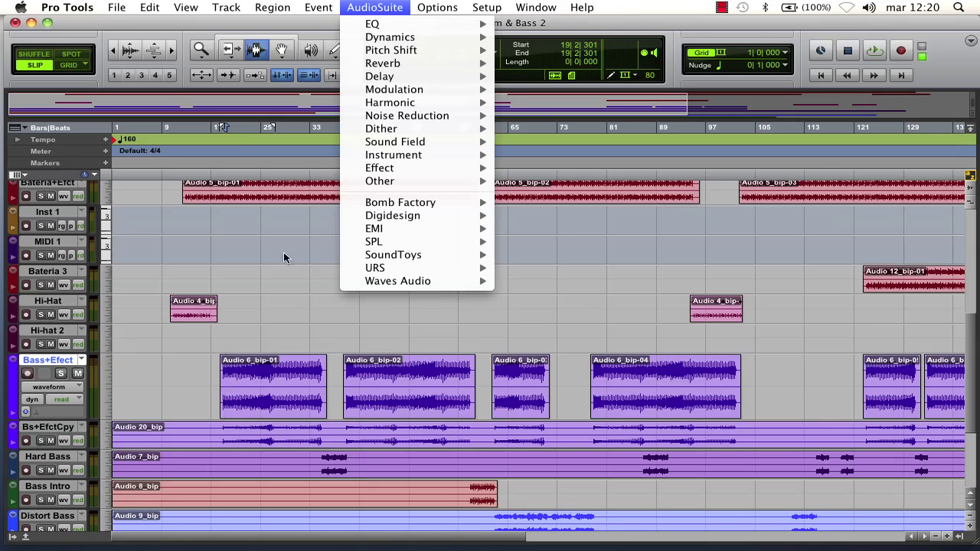
pyautogui.click(309, 240)
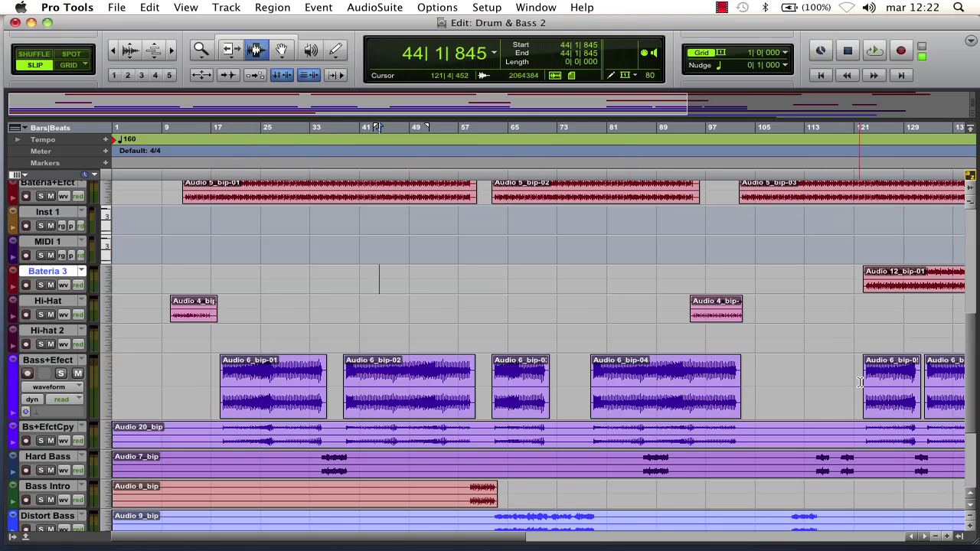
# Select all regions on the Bass+Efect track and open the Digidesign EQ 3 7-Band AudioSuite plug-in for them
pyautogui.doubleClick(275, 372)
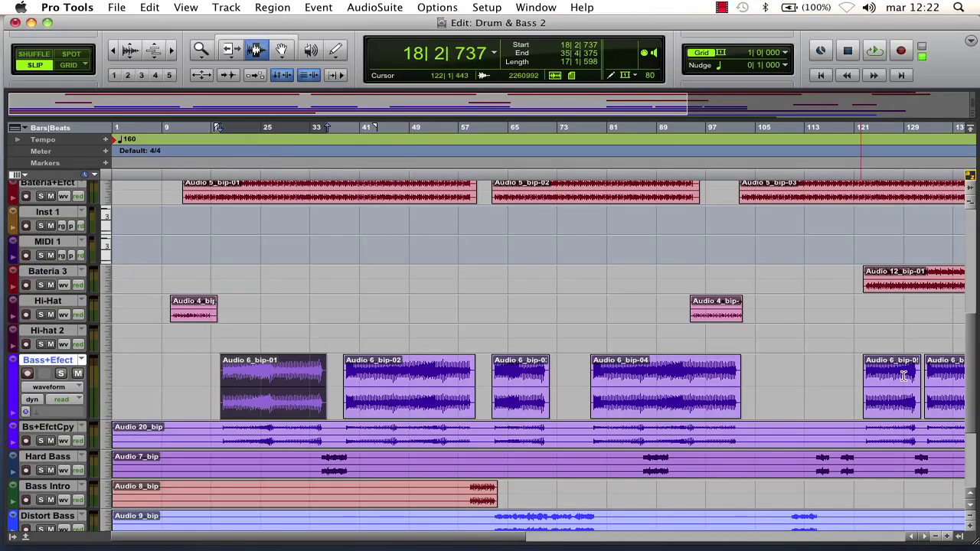
pyautogui.click(277, 346)
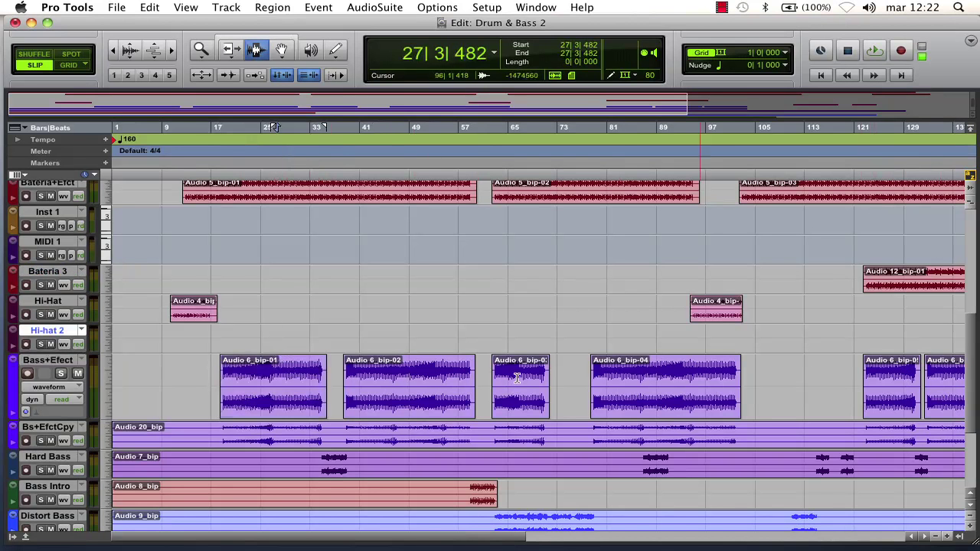
pyautogui.tripleClick(297, 371)
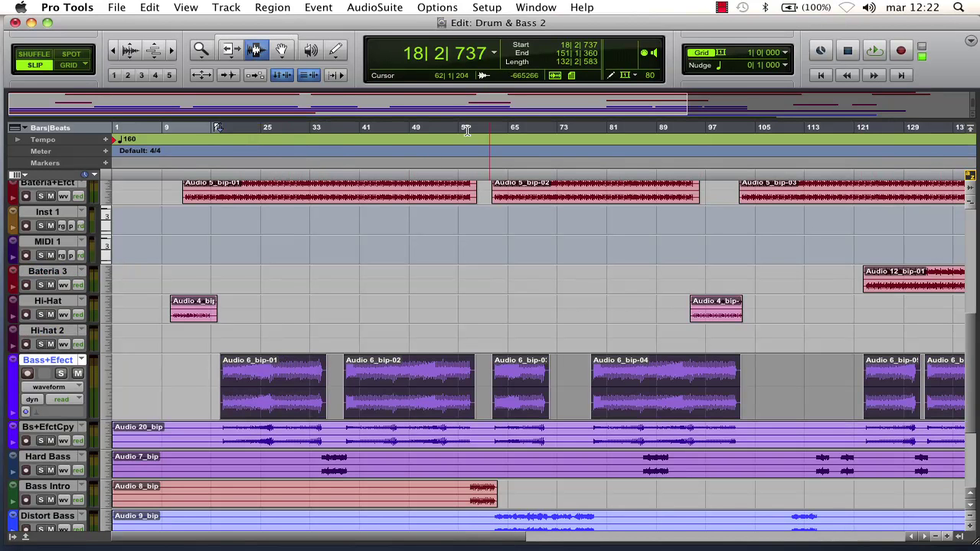
pyautogui.click(377, 7)
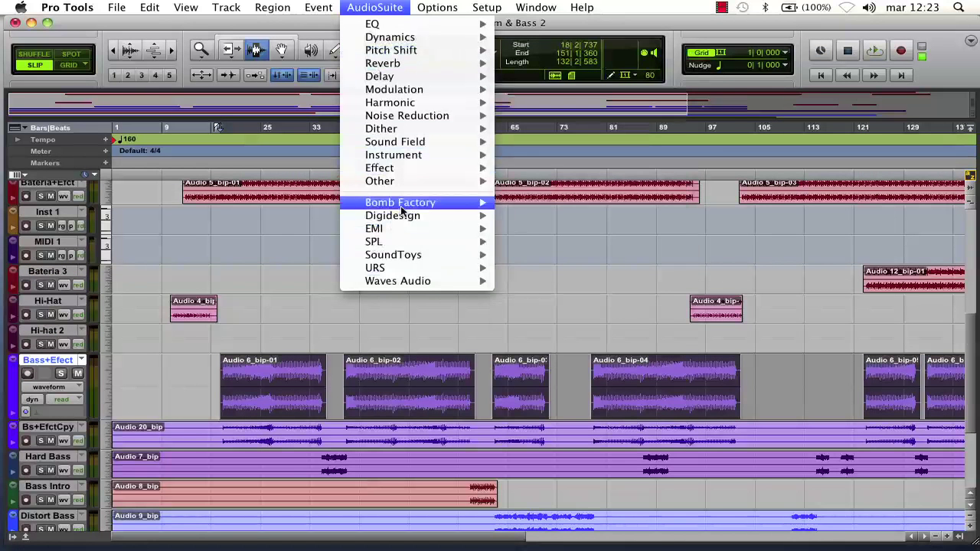
pyautogui.moveTo(402, 218)
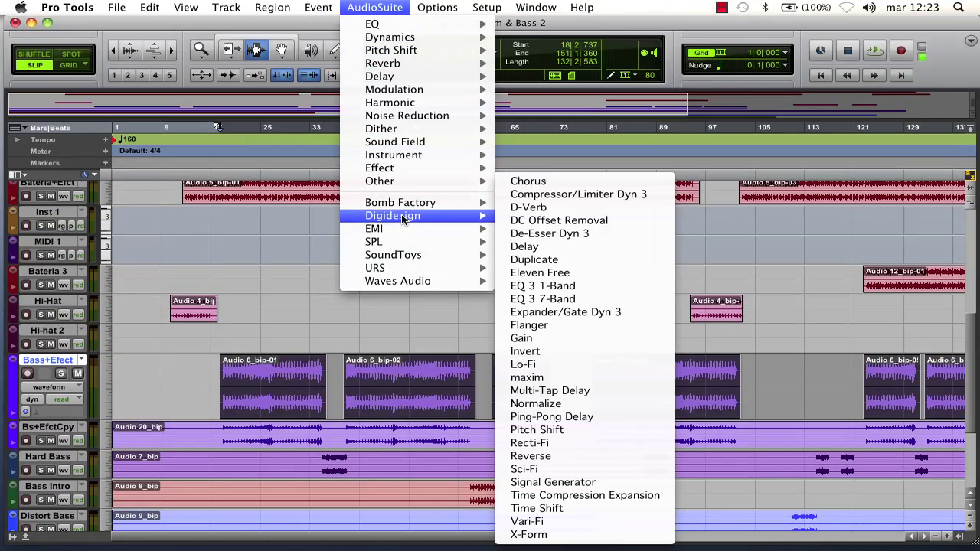
pyautogui.click(534, 302)
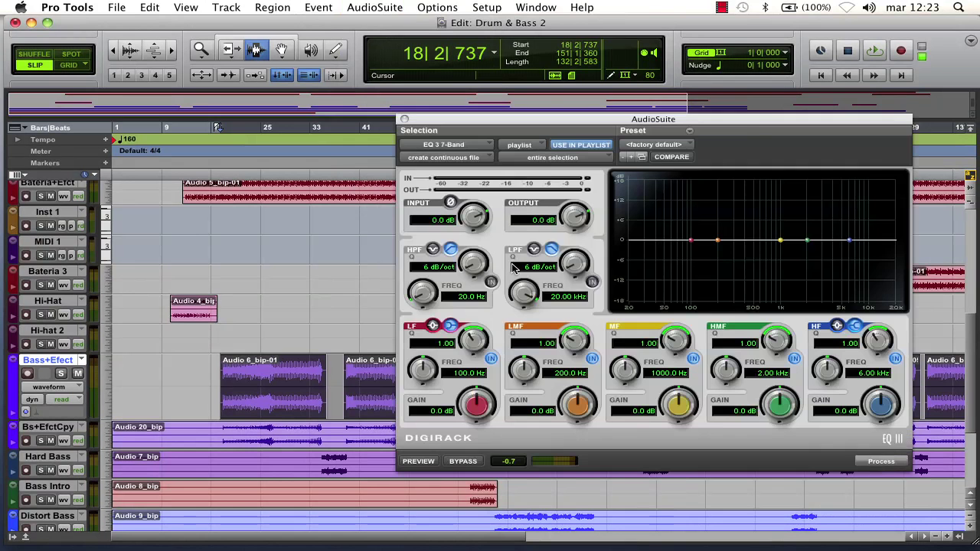
pyautogui.moveTo(751, 118); pyautogui.dragTo(665, 119)
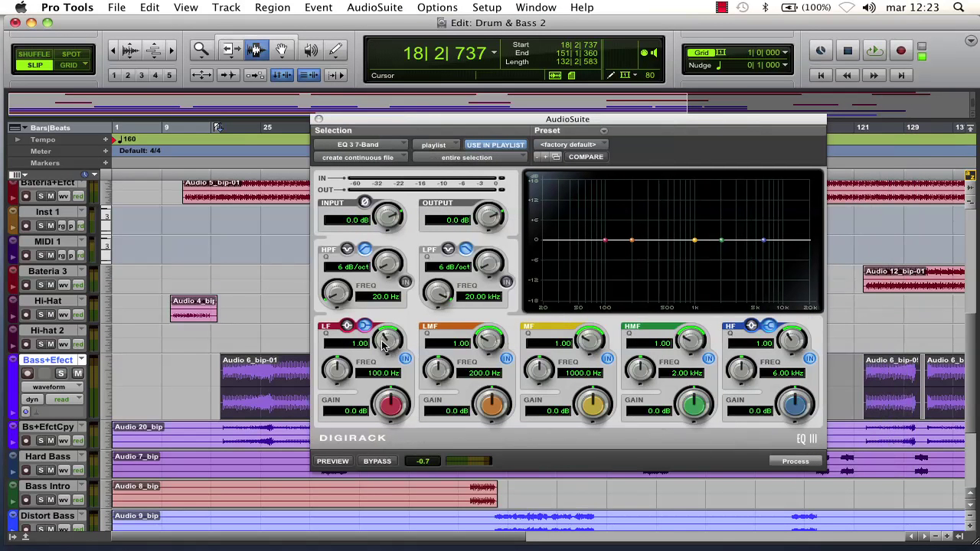
# Set the EQ's LF band as a low shelf with Q 2.00, gain -12.0 dB and frequency 500 Hz
pyautogui.moveTo(387, 342); pyautogui.dragTo(390, 302)
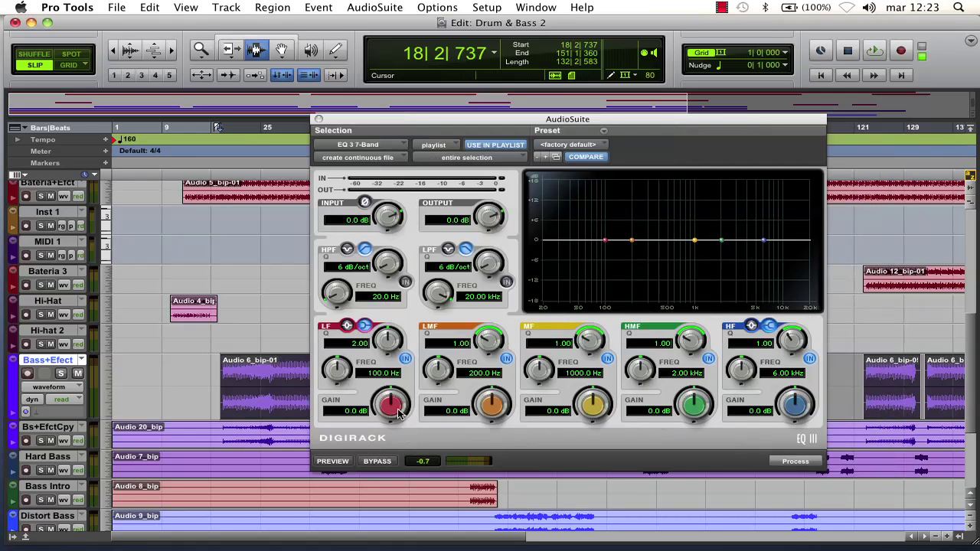
pyautogui.moveTo(391, 406); pyautogui.dragTo(407, 462)
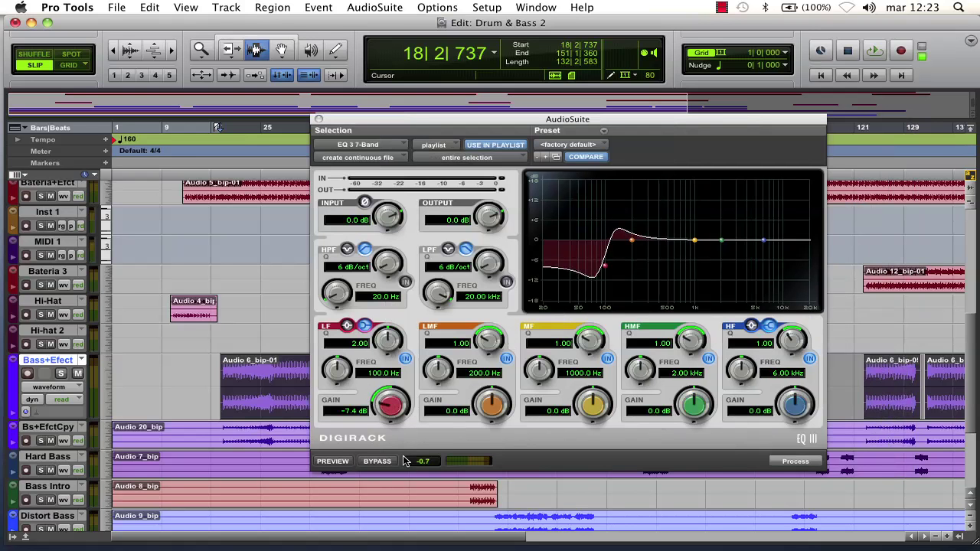
pyautogui.moveTo(335, 375); pyautogui.dragTo(333, 331)
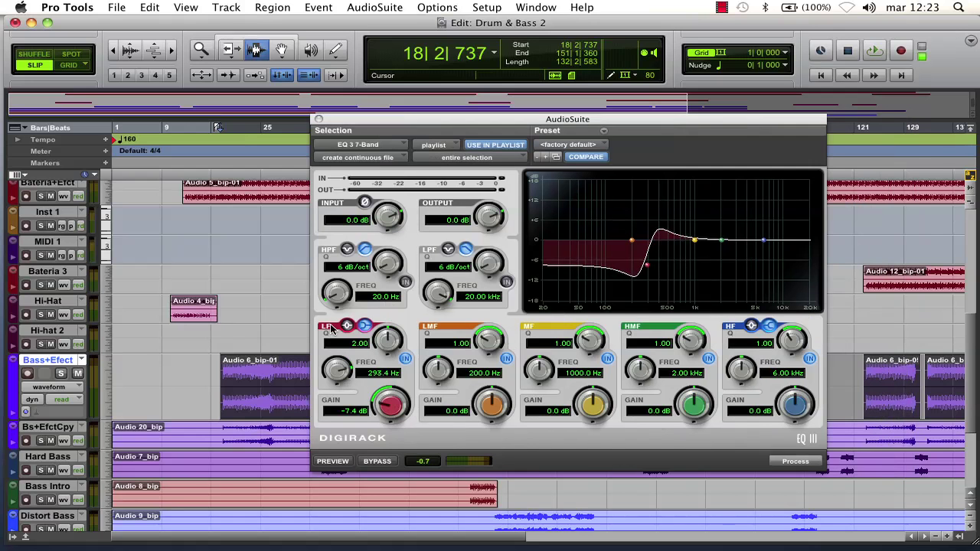
pyautogui.click(348, 327)
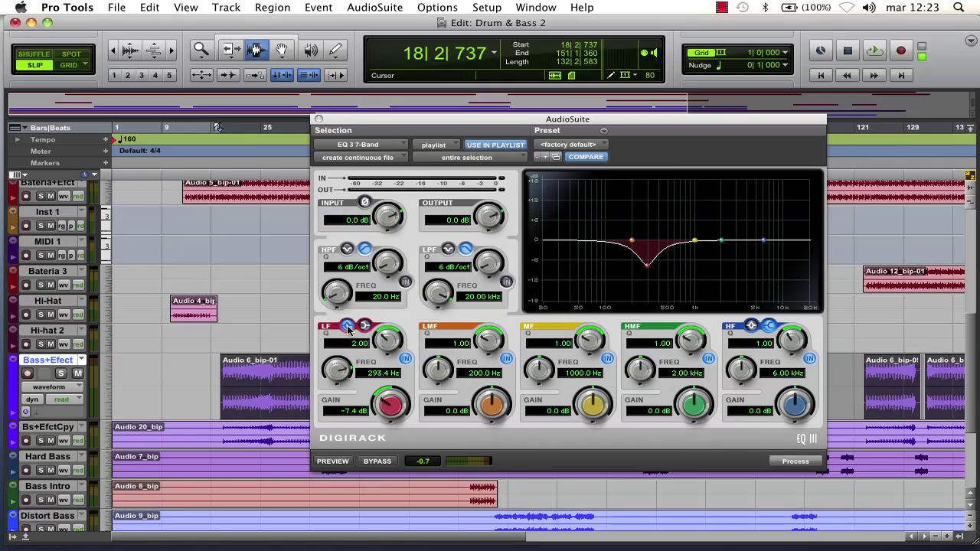
pyautogui.click(365, 327)
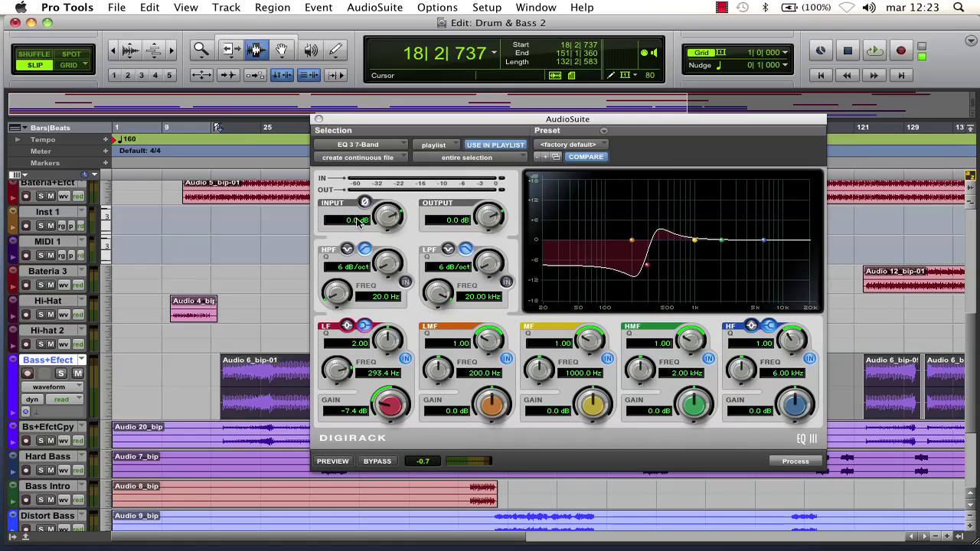
pyautogui.moveTo(388, 410); pyautogui.dragTo(393, 453)
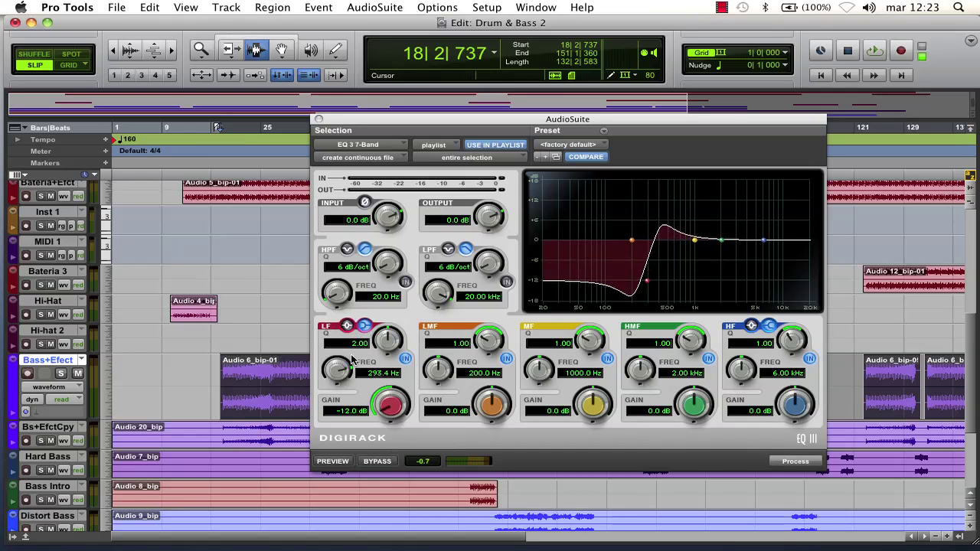
pyautogui.moveTo(335, 378); pyautogui.dragTo(331, 346)
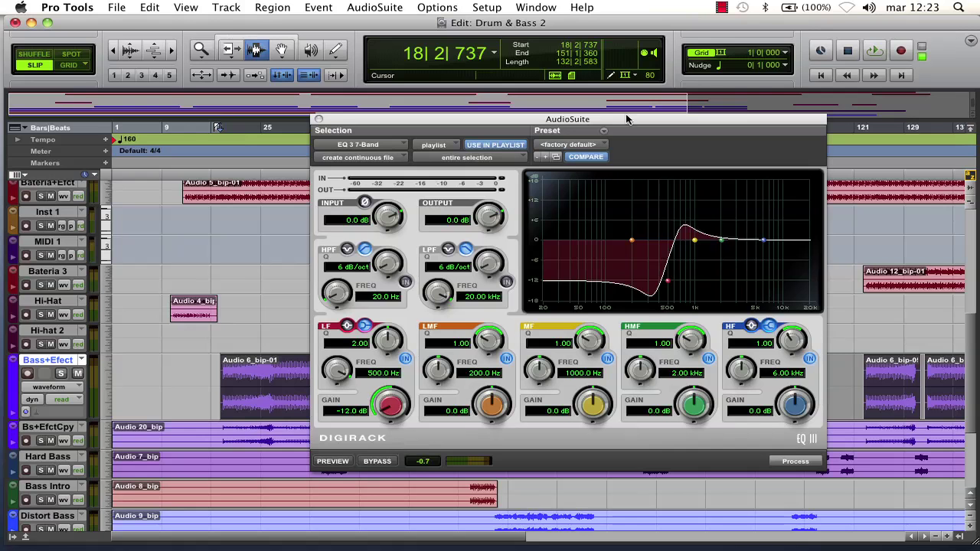
# Preview the bass equalization, compare it with the bypassed sound, and close the plug-in without processing
pyautogui.moveTo(637, 119); pyautogui.dragTo(614, 24)
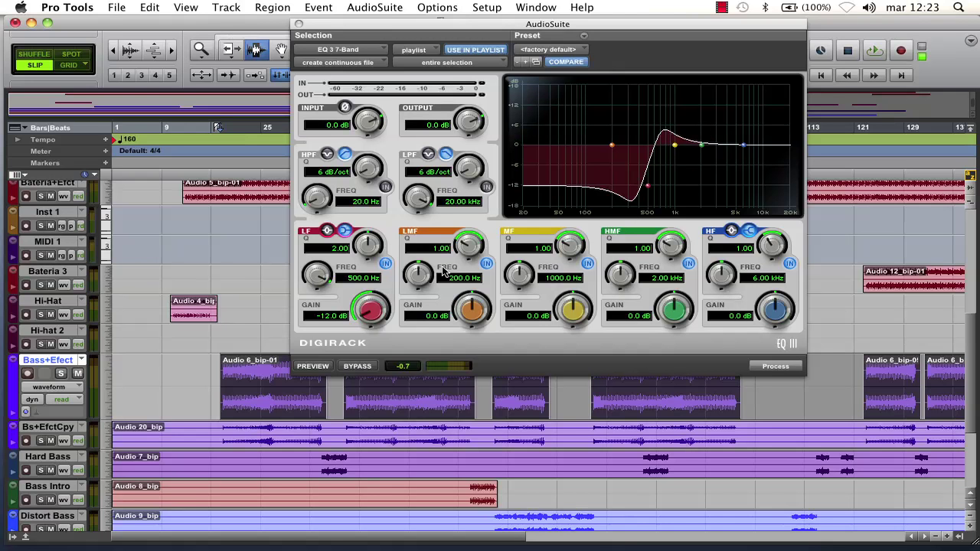
pyautogui.click(311, 366)
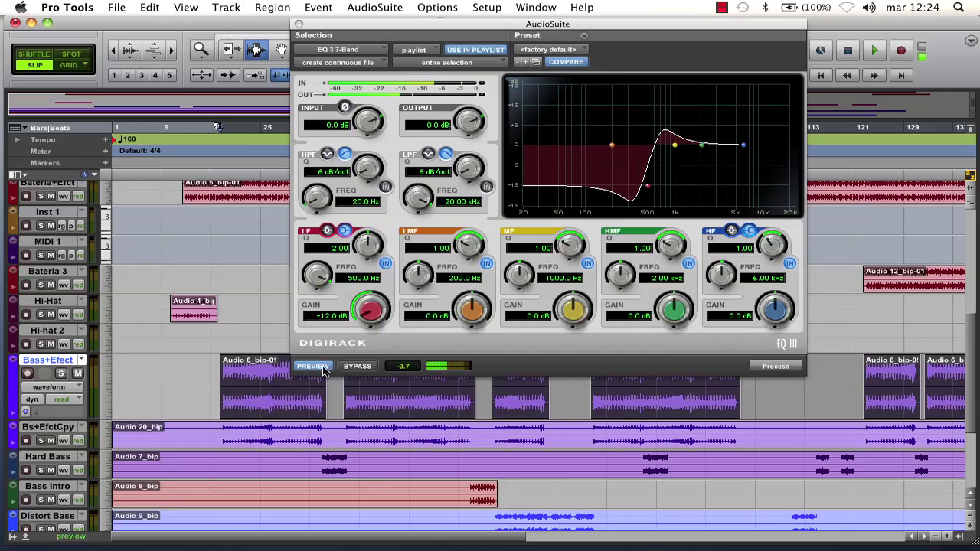
pyautogui.click(356, 367)
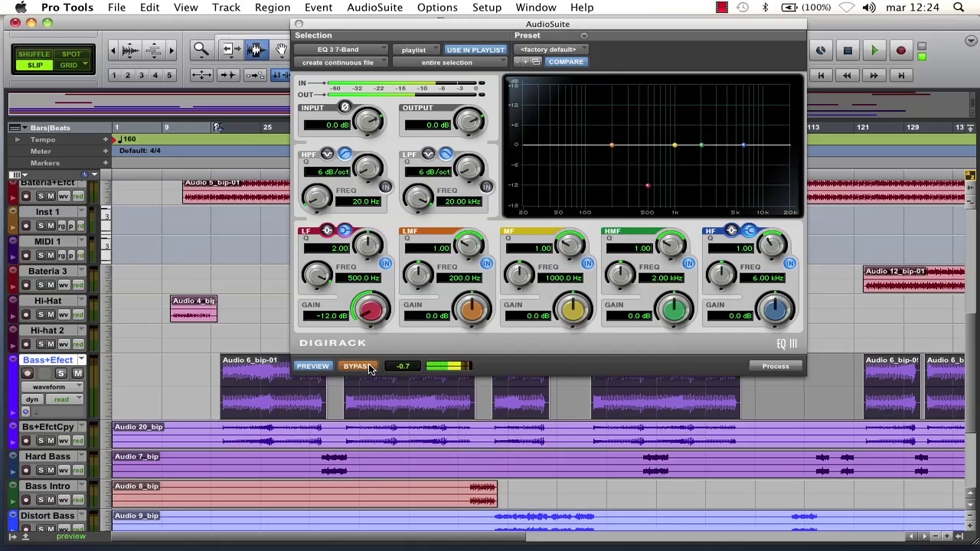
pyautogui.click(356, 367)
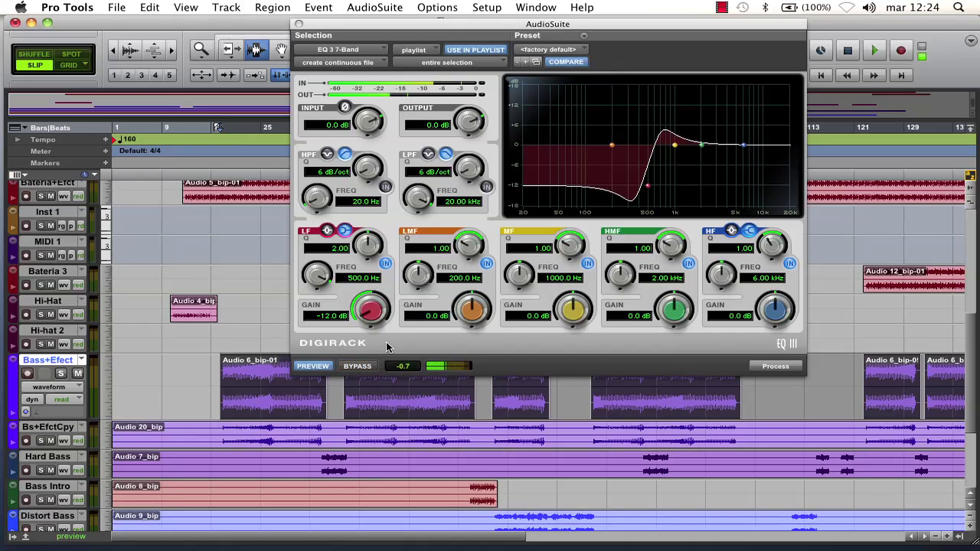
pyautogui.click(325, 367)
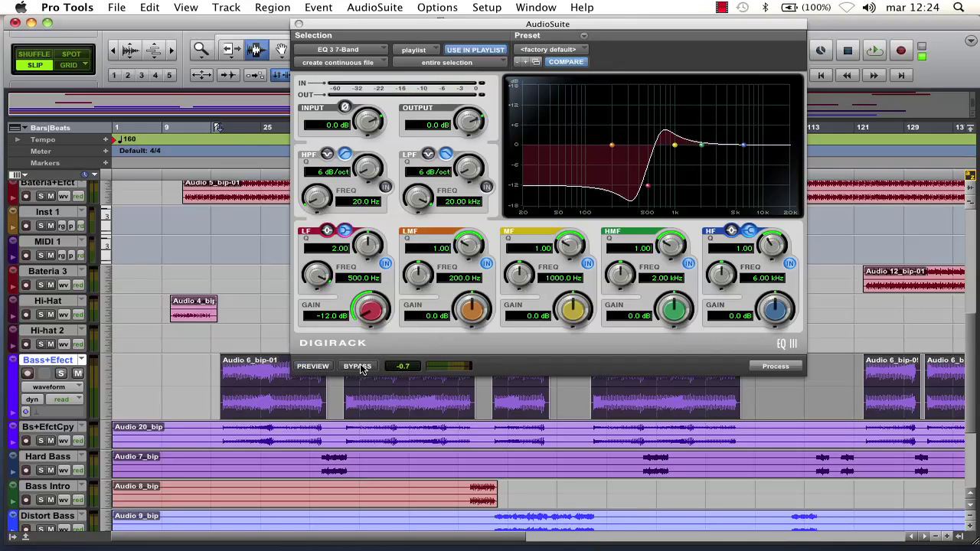
pyautogui.click(358, 367)
pyautogui.click(358, 366)
pyautogui.click(298, 24)
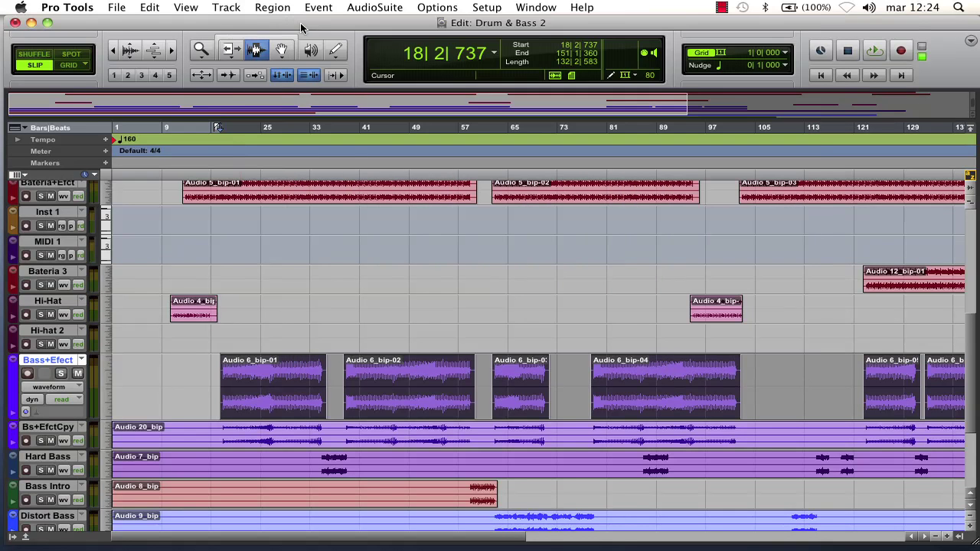
pyautogui.click(330, 346)
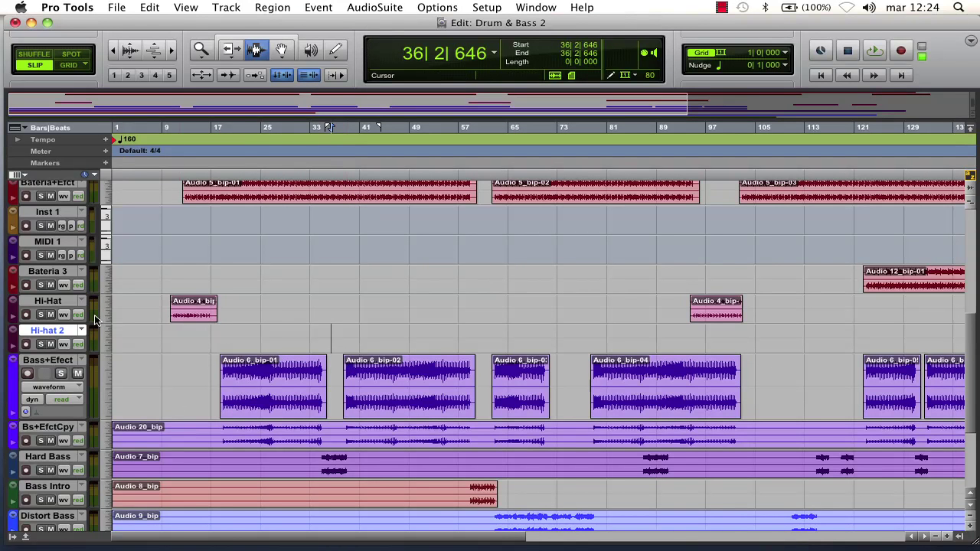
# Duplicate the Bass+Efect track's playlist under the name "Bass+Efect. EQ" and keep the duplicate as the active playlist
pyautogui.click(46, 360)
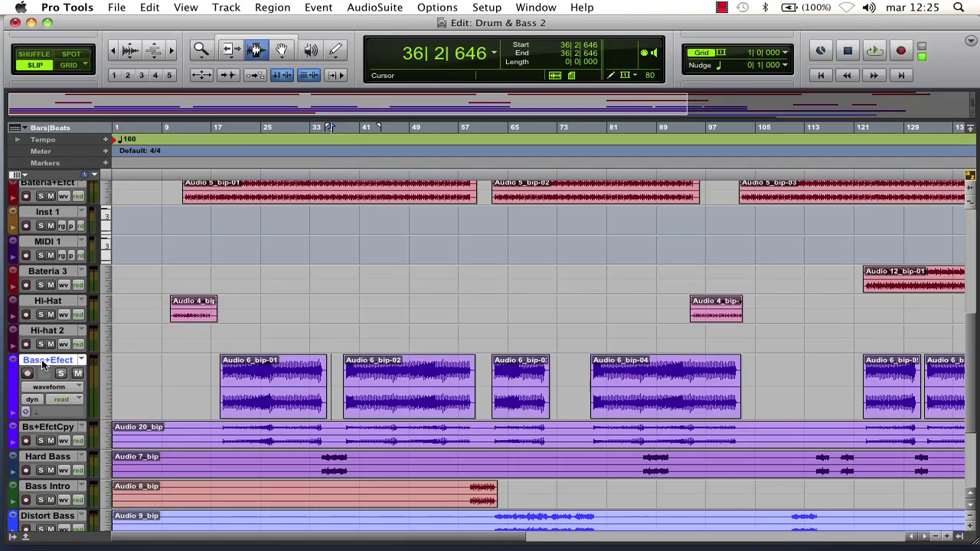
pyautogui.click(81, 361)
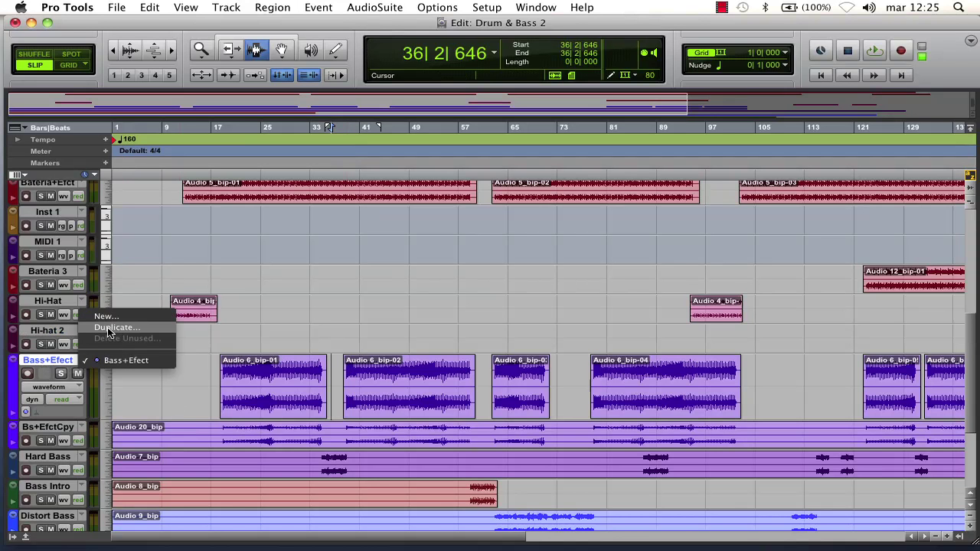
pyautogui.click(102, 328)
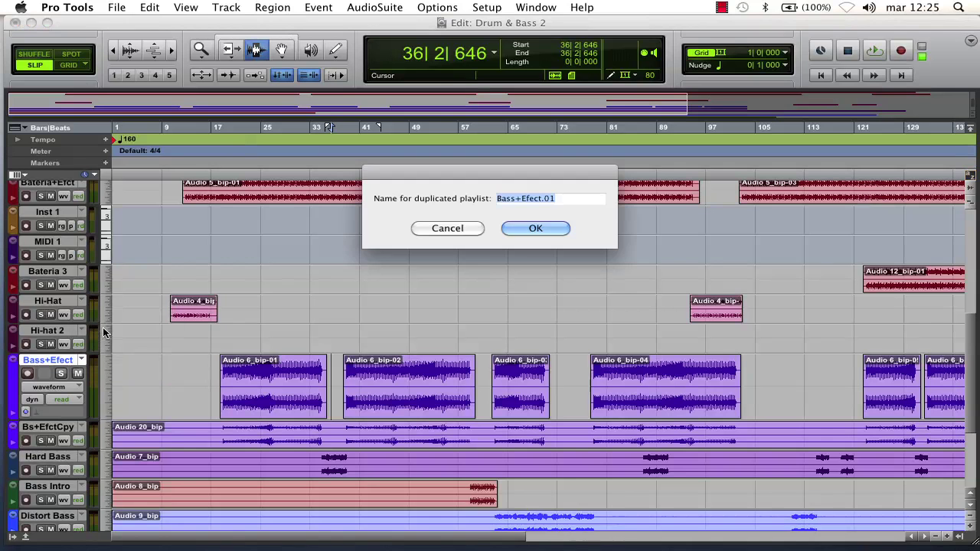
pyautogui.press('Right')
pyautogui.hotkey('shift', 'Left')
pyautogui.hotkey('shift', 'Left')
pyautogui.press('BackSpace')
pyautogui.write('EQ')
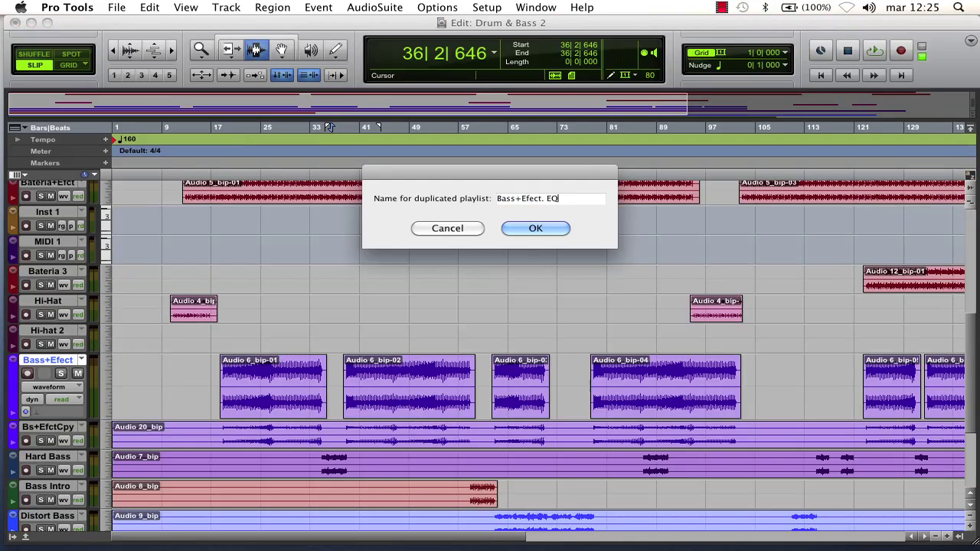
pyautogui.click(535, 228)
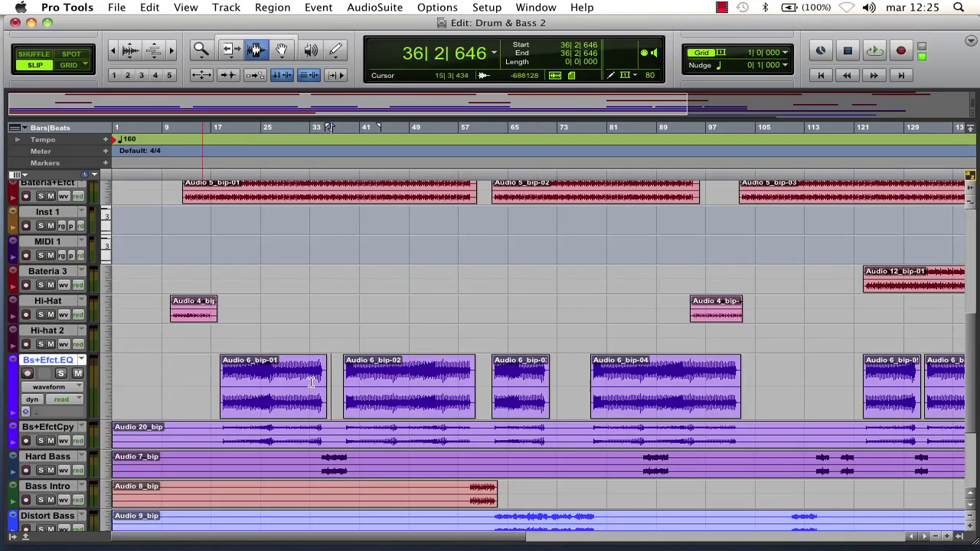
pyautogui.click(81, 360)
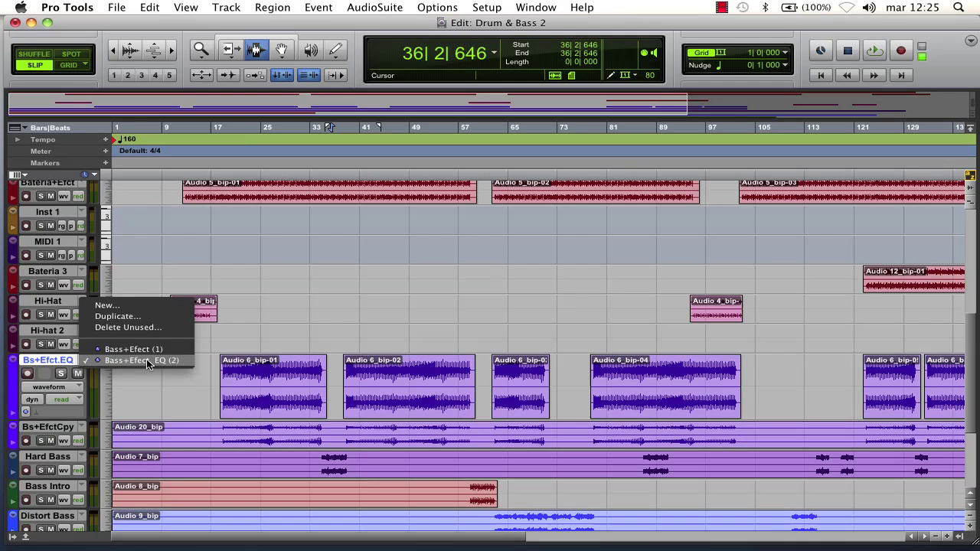
pyautogui.click(147, 364)
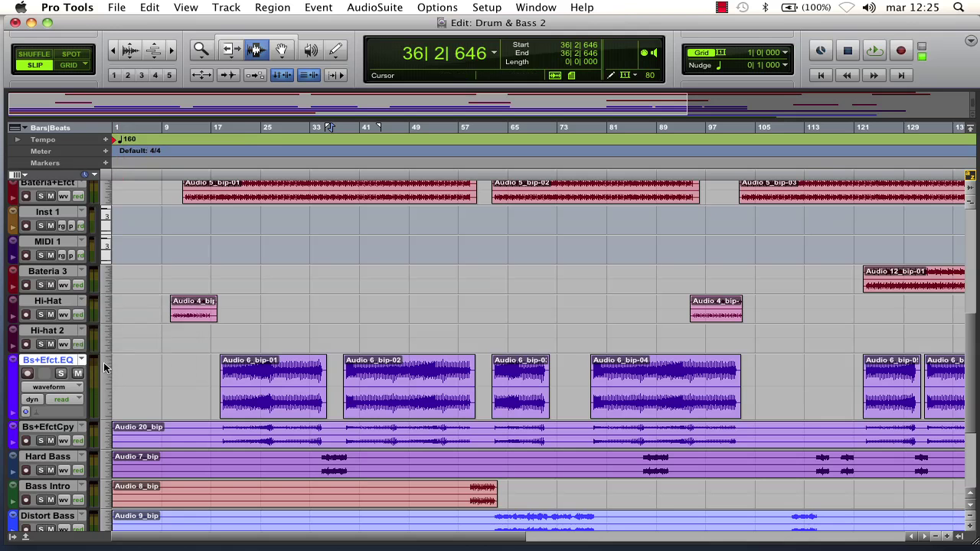
# Select all regions in the duplicated bass EQ playlist and open the Digidesign EQ 3 7-Band AudioSuite plug-in for them
pyautogui.doubleClick(268, 376)
pyautogui.click(268, 376)
pyautogui.doubleClick(268, 376)
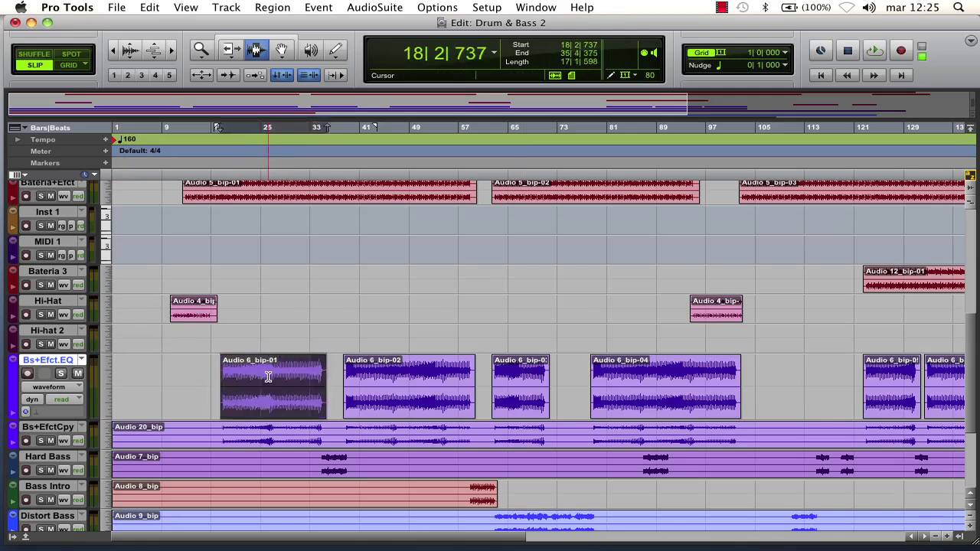
pyautogui.tripleClick(268, 376)
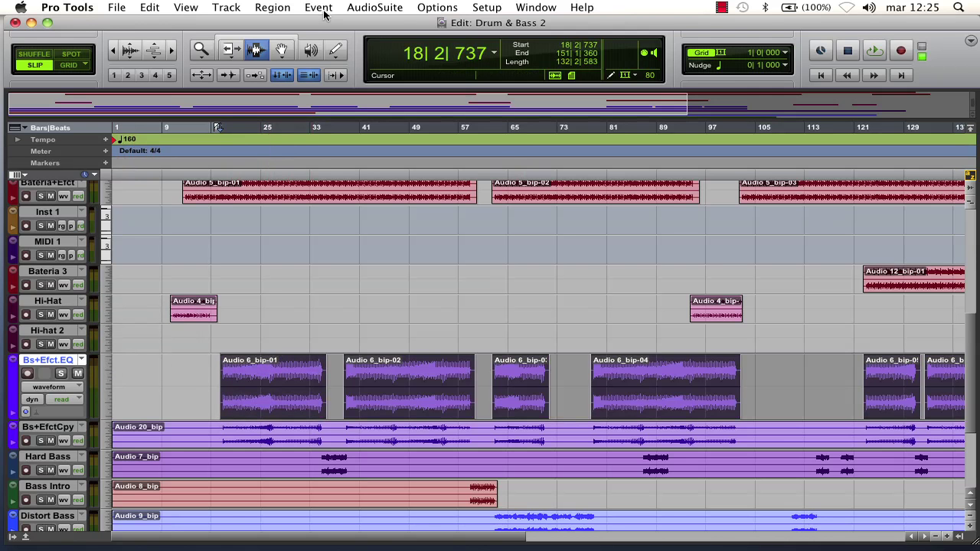
pyautogui.click(374, 7)
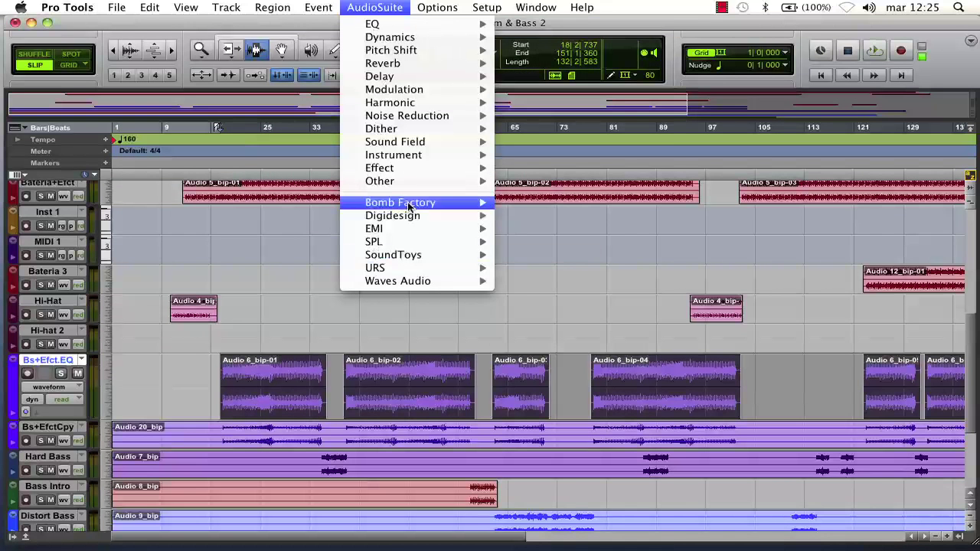
pyautogui.moveTo(414, 213)
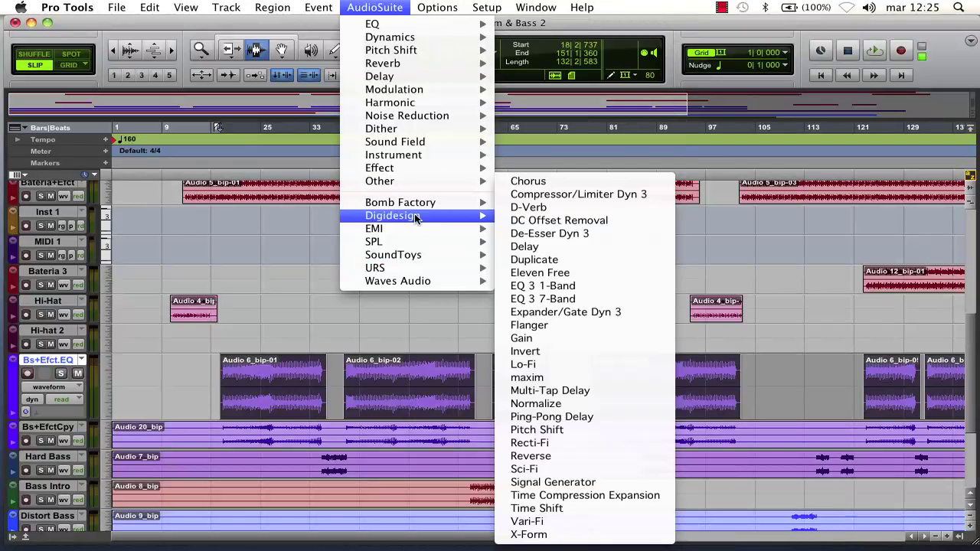
pyautogui.click(559, 298)
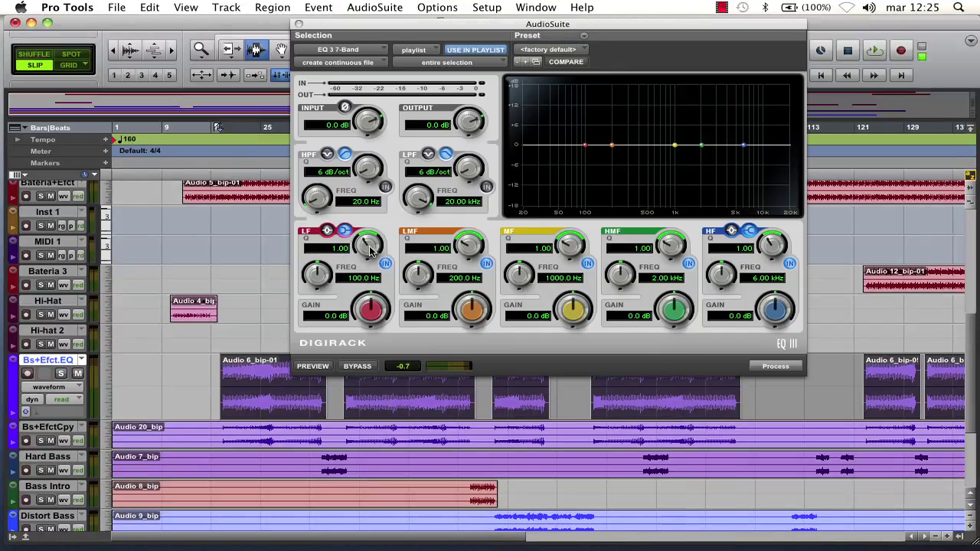
# Set the EQ's LF low shelf to Q 1.96, frequency 484.2 Hz and gain -9.0 dB
pyautogui.moveTo(320, 283); pyautogui.dragTo(387, 259)
pyautogui.moveTo(355, 320); pyautogui.dragTo(383, 394)
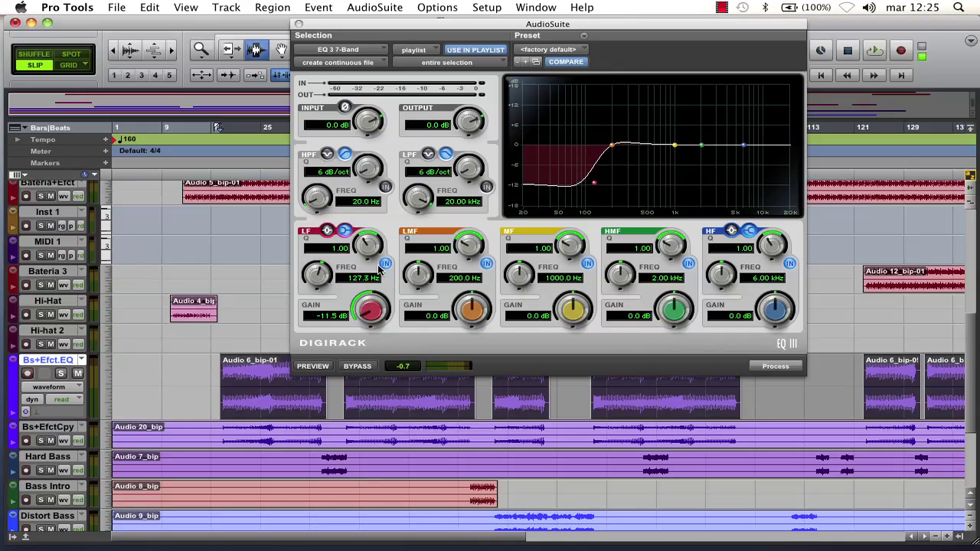
pyautogui.moveTo(370, 248); pyautogui.dragTo(373, 237)
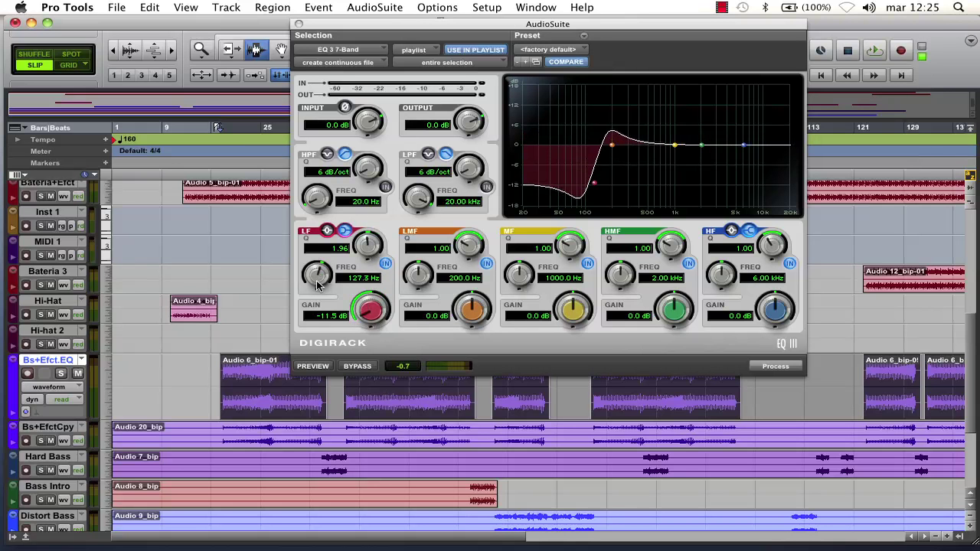
pyautogui.moveTo(318, 285); pyautogui.dragTo(325, 212)
pyautogui.moveTo(385, 314)
pyautogui.mouseDown()
pyautogui.moveTo(375, 337)
pyautogui.moveTo(372, 320)
pyautogui.mouseUp()
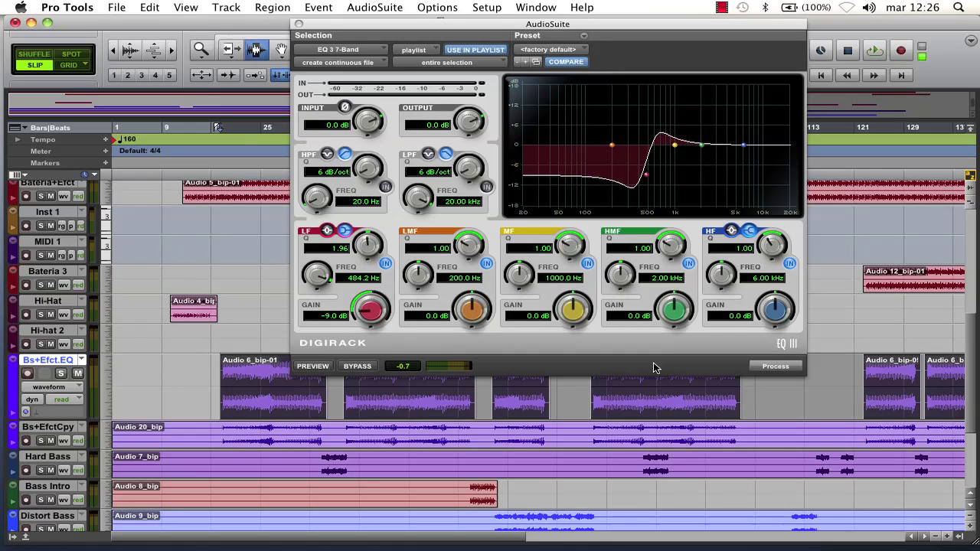
# Process the selected bass regions with the equalization and close the AudioSuite plug-in
pyautogui.click(776, 366)
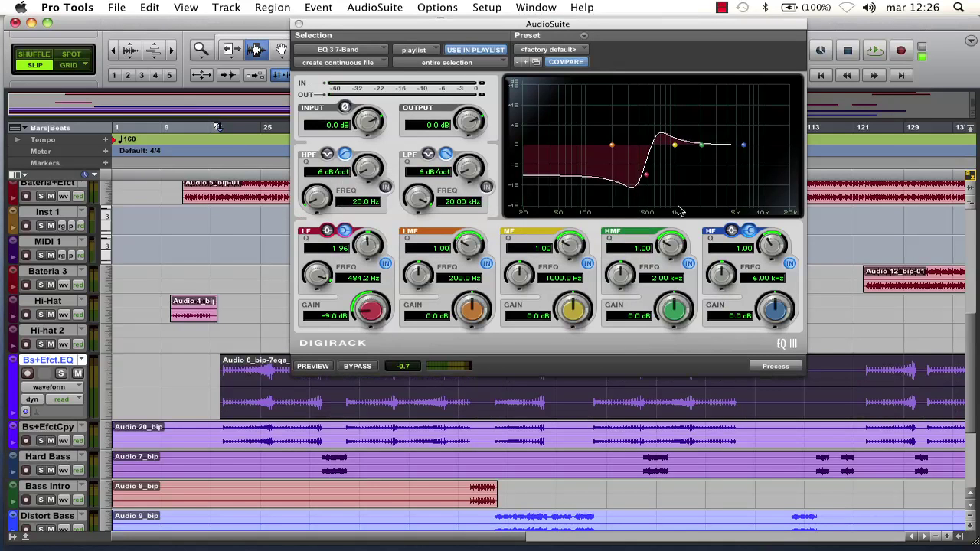
pyautogui.click(298, 23)
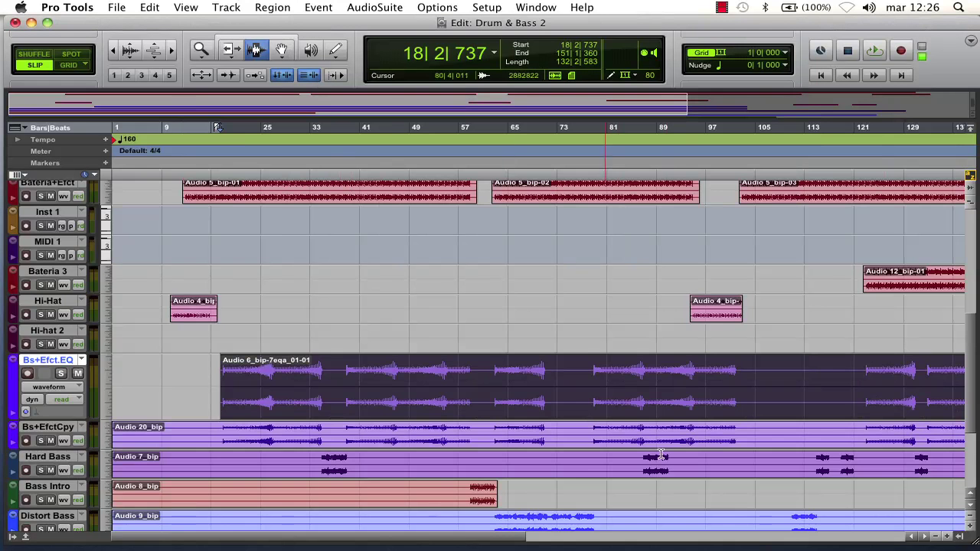
pyautogui.moveTo(462, 541); pyautogui.dragTo(440, 545)
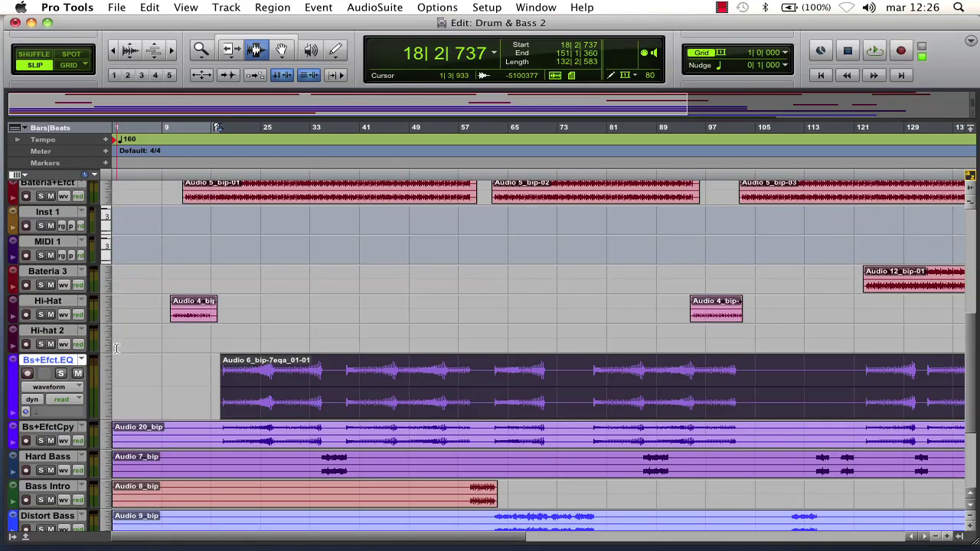
# Compare the original Bass+Efect playlist with the processed Bass+Efect. EQ playlist, ending on the original
pyautogui.click(83, 362)
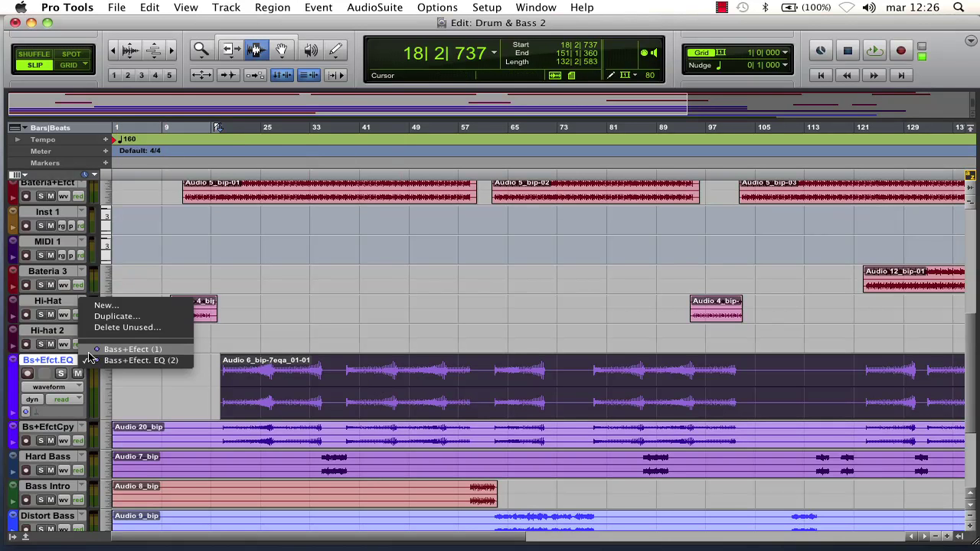
pyautogui.click(123, 349)
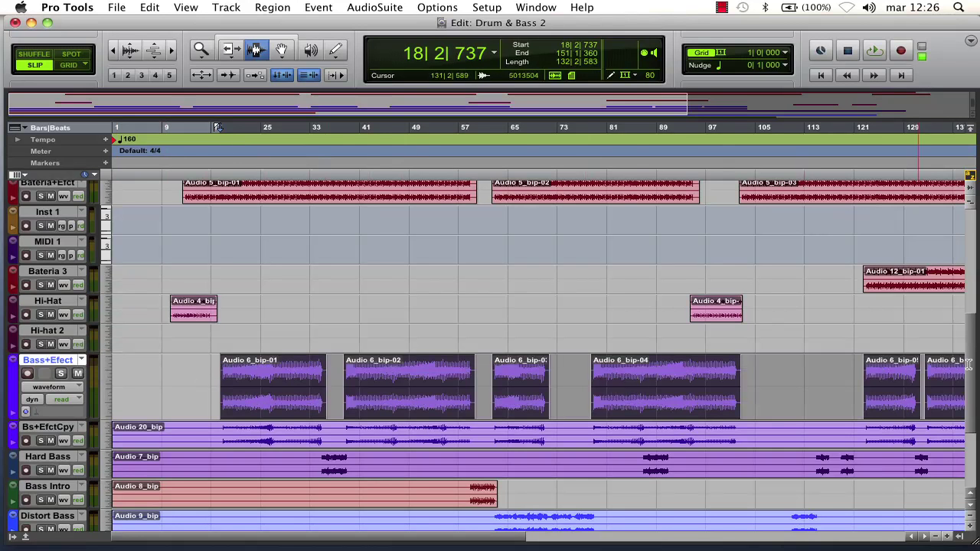
pyautogui.click(81, 361)
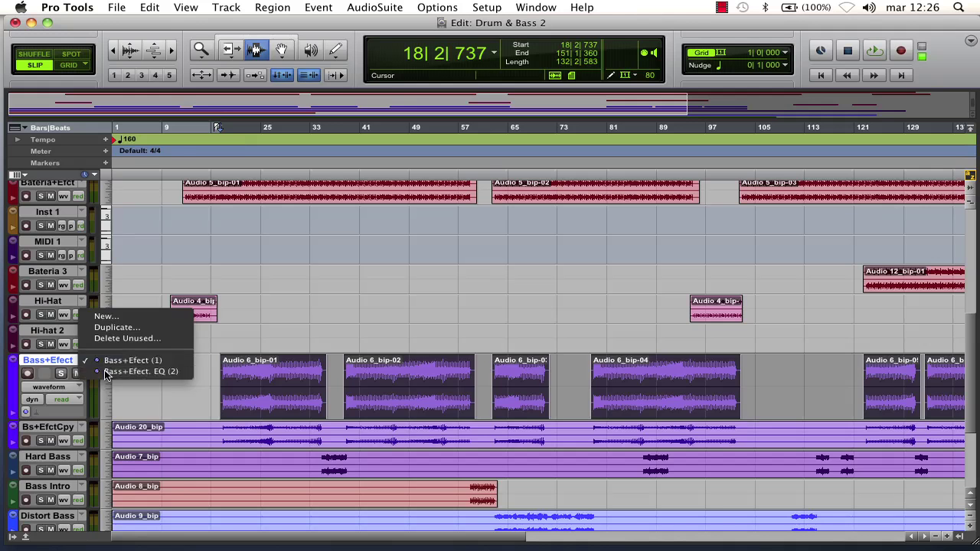
pyautogui.click(106, 372)
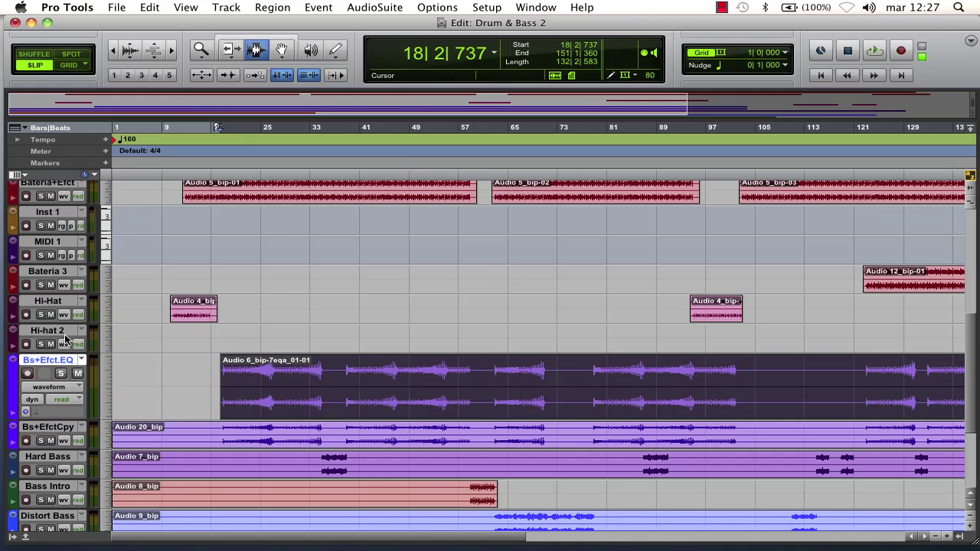
pyautogui.click(82, 363)
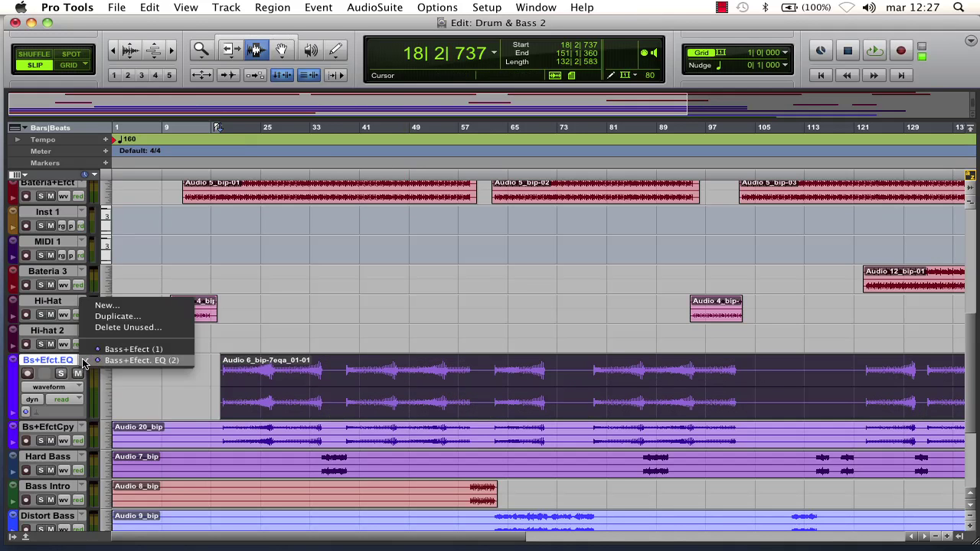
pyautogui.click(136, 349)
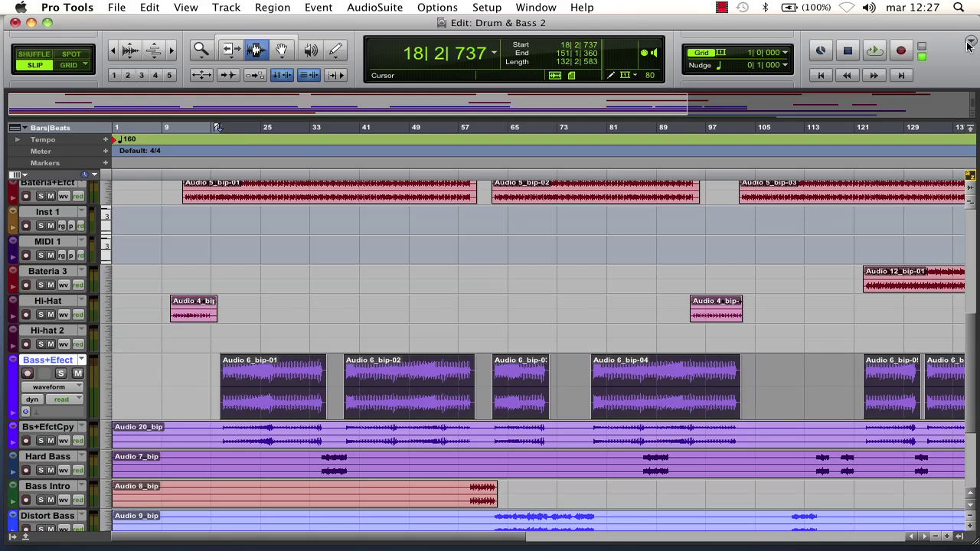
# Show the Regions list, switch the bass track to the Bass+Efect. EQ playlist, and hide the list
pyautogui.click(970, 128)
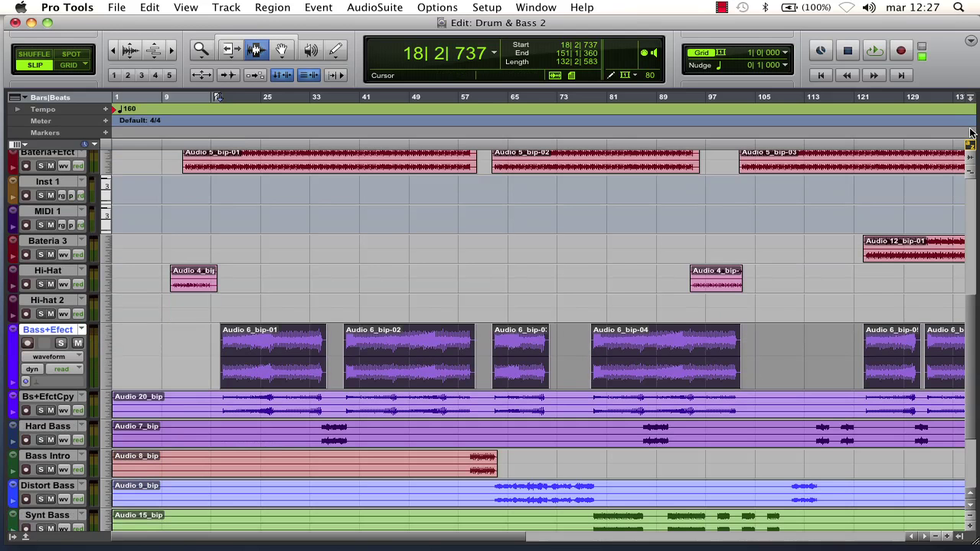
pyautogui.click(973, 161)
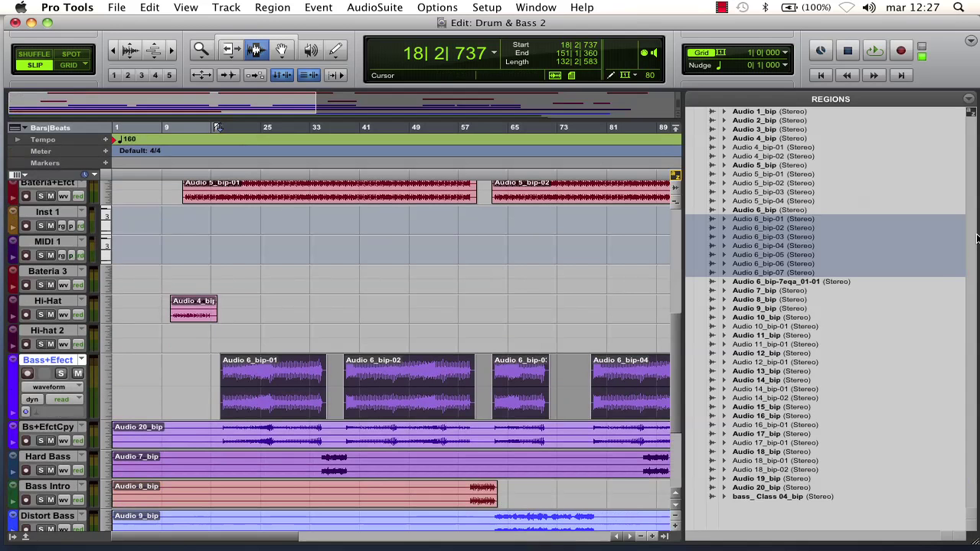
pyautogui.click(82, 359)
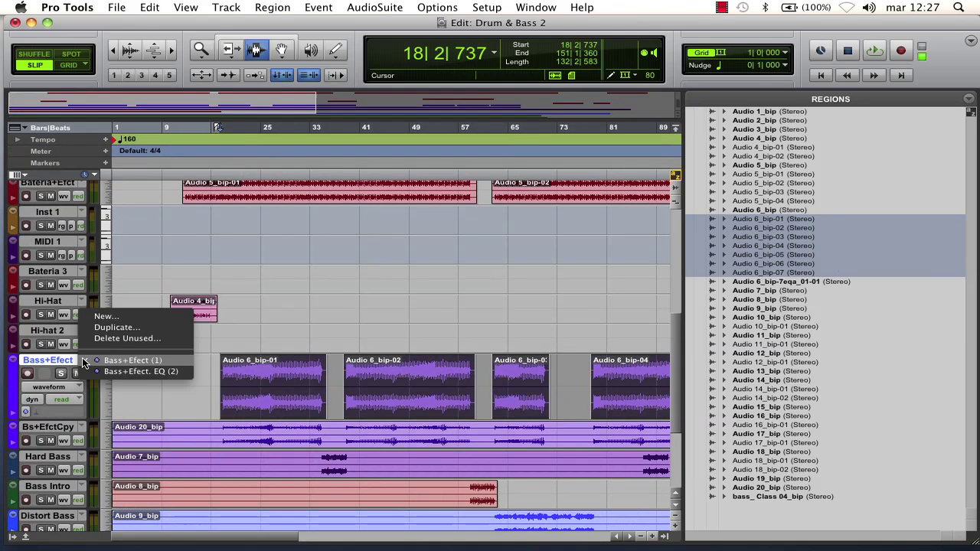
pyautogui.click(140, 371)
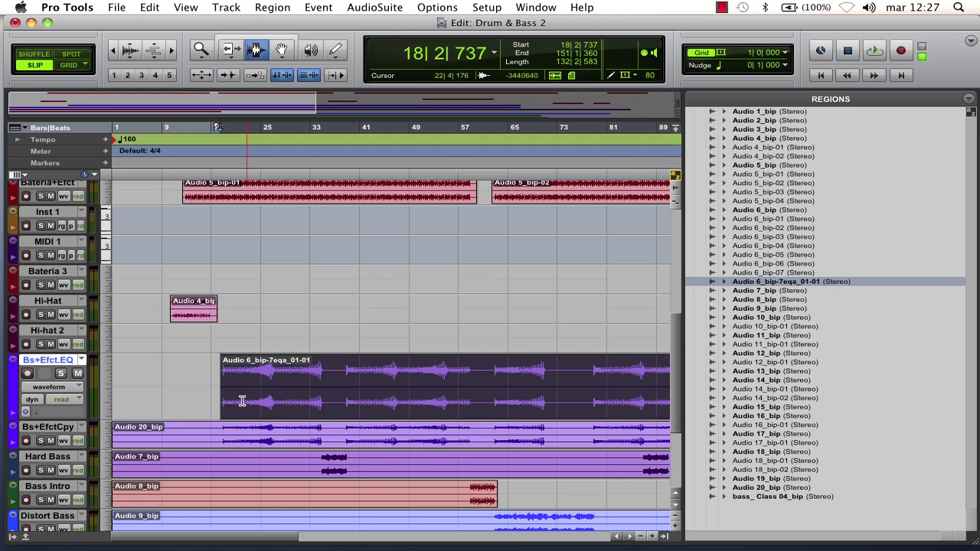
pyautogui.doubleClick(683, 199)
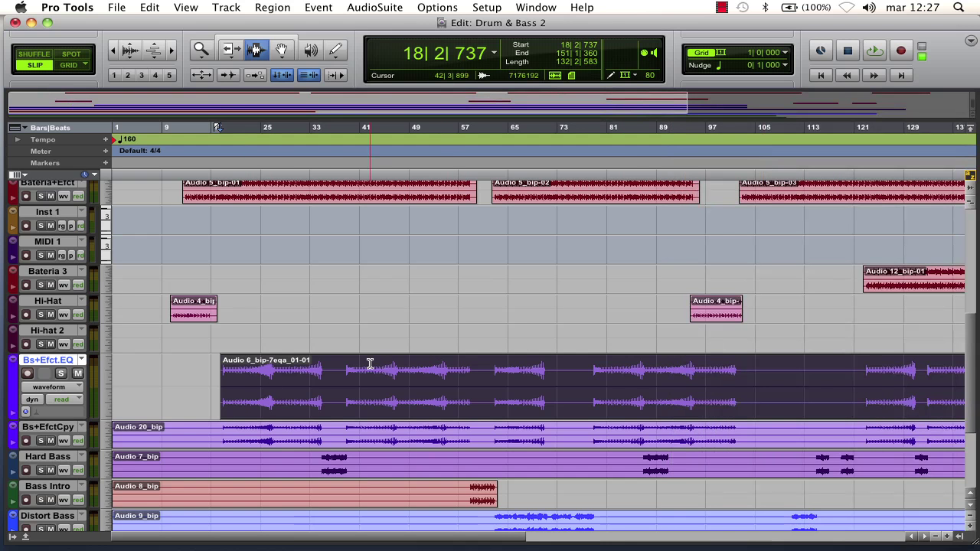
pyautogui.click(372, 7)
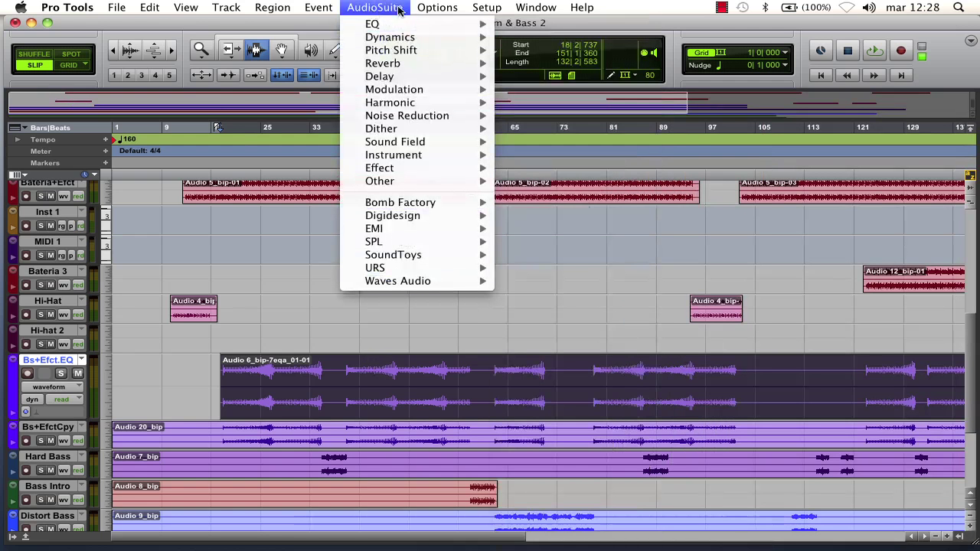
pyautogui.moveTo(400, 183)
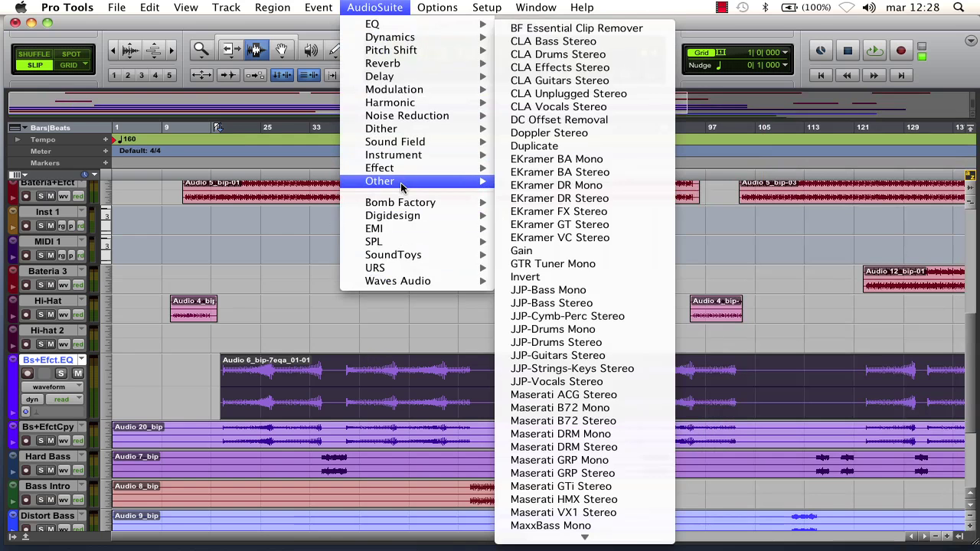
pyautogui.click(310, 222)
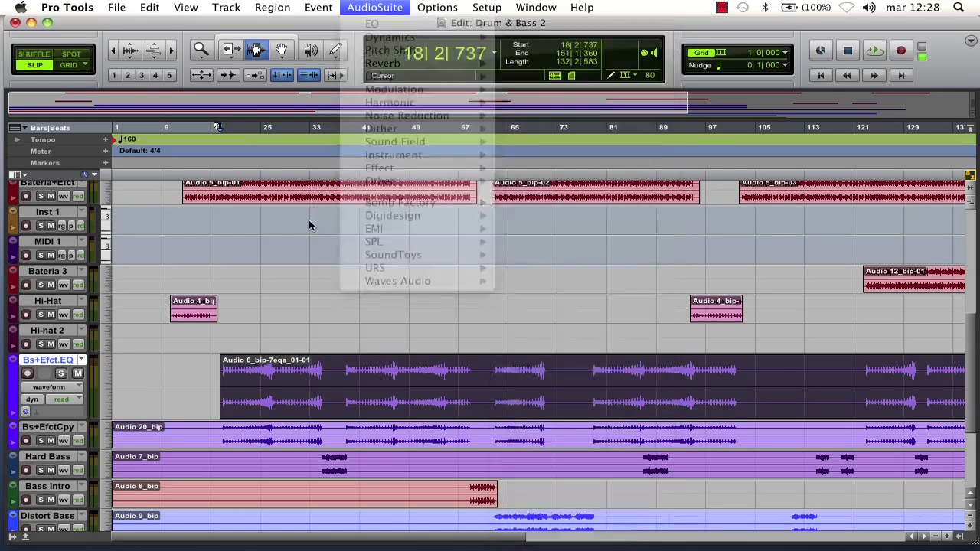